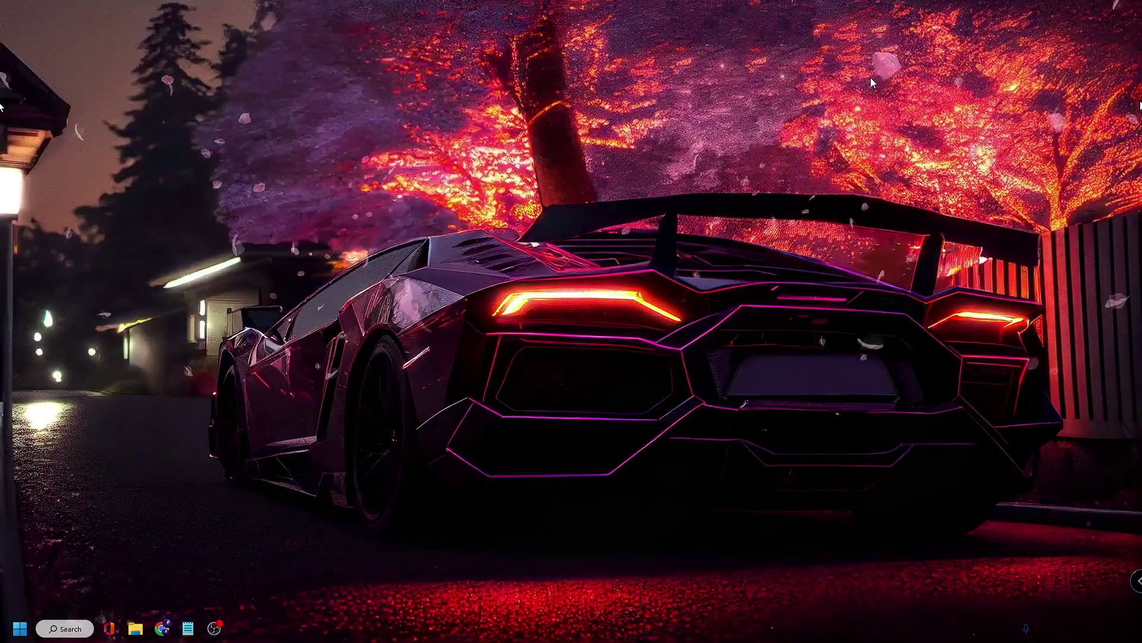
- Launch Internet Properties by searching for inetcpl.cpl in Windows Search
click(77, 629)
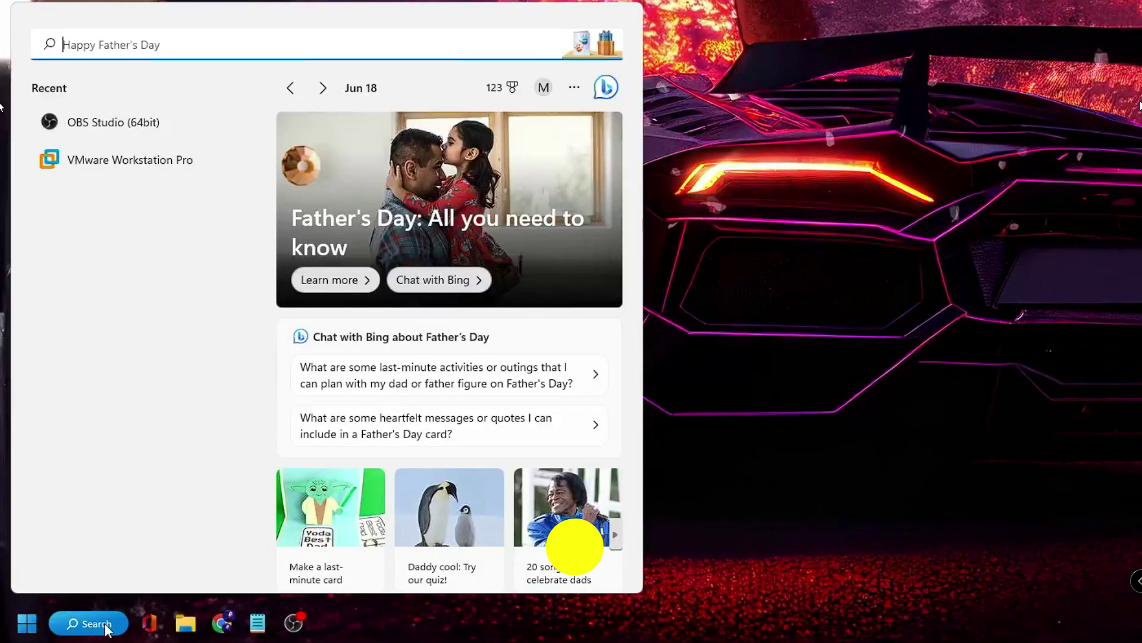
text(inet)
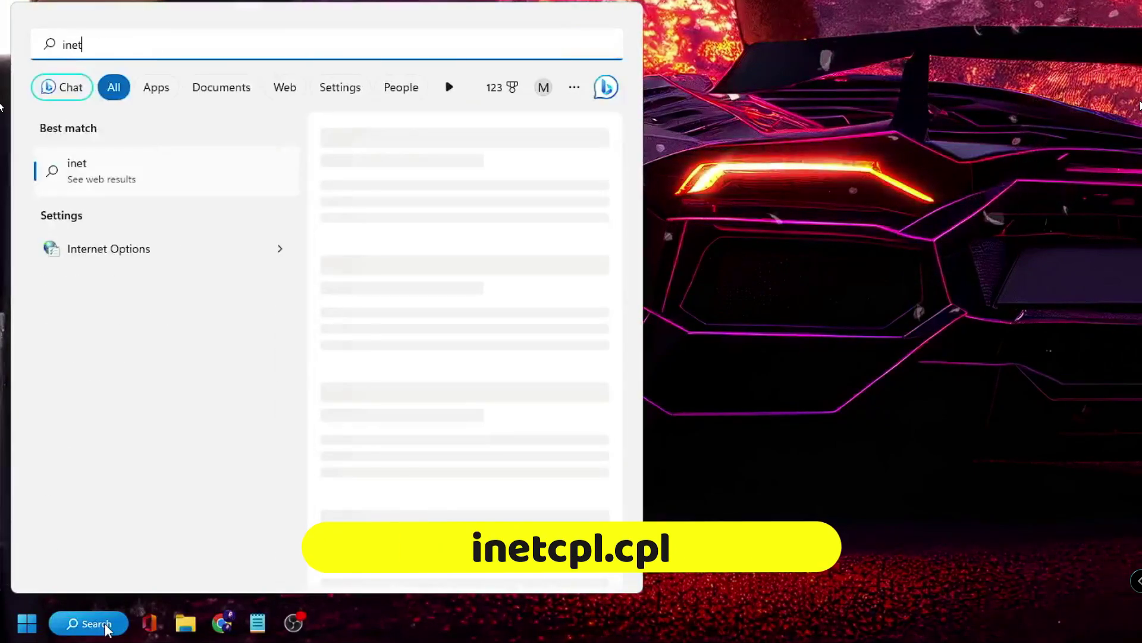
text(cpl.cpl)
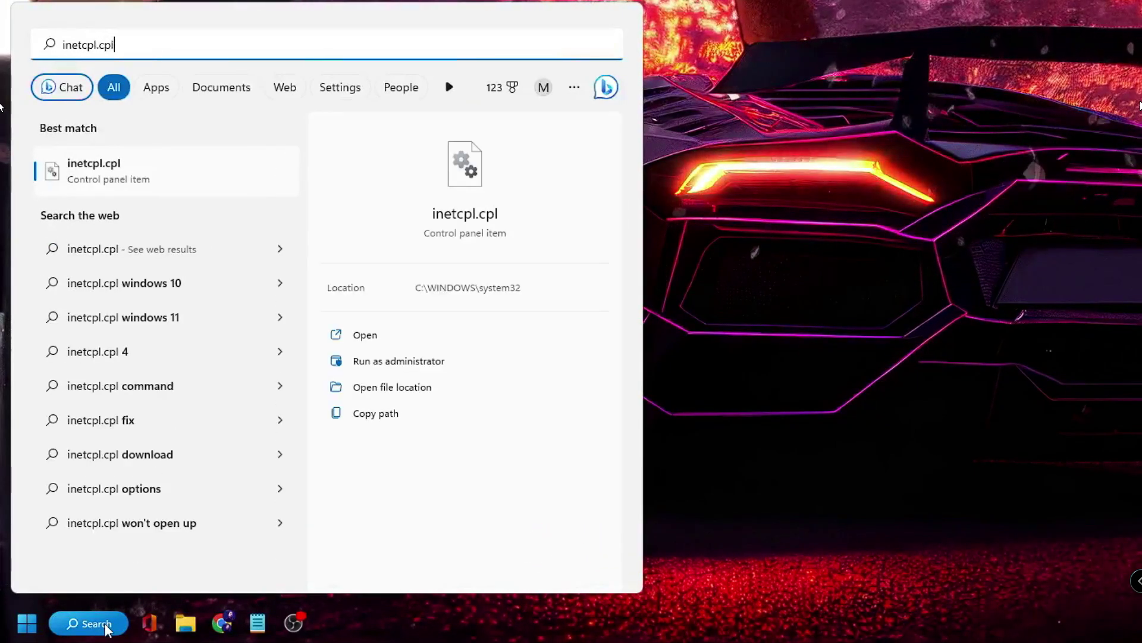
key(Return)
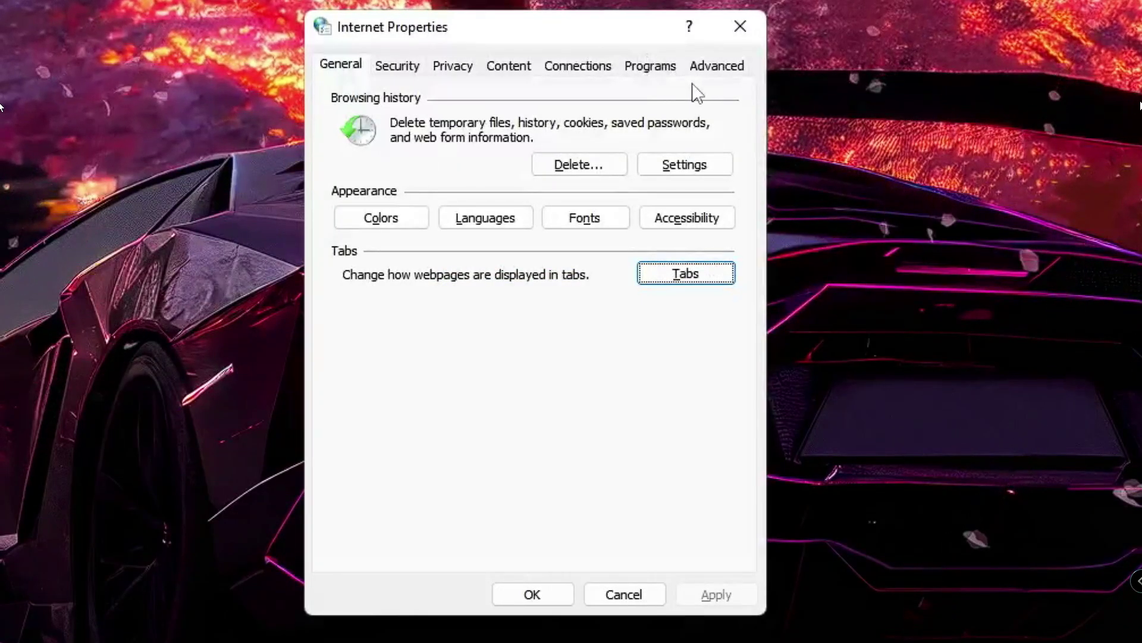
- Uncheck 'Enable third-party browser extensions' under Advanced, apply it and close with OK
click(708, 67)
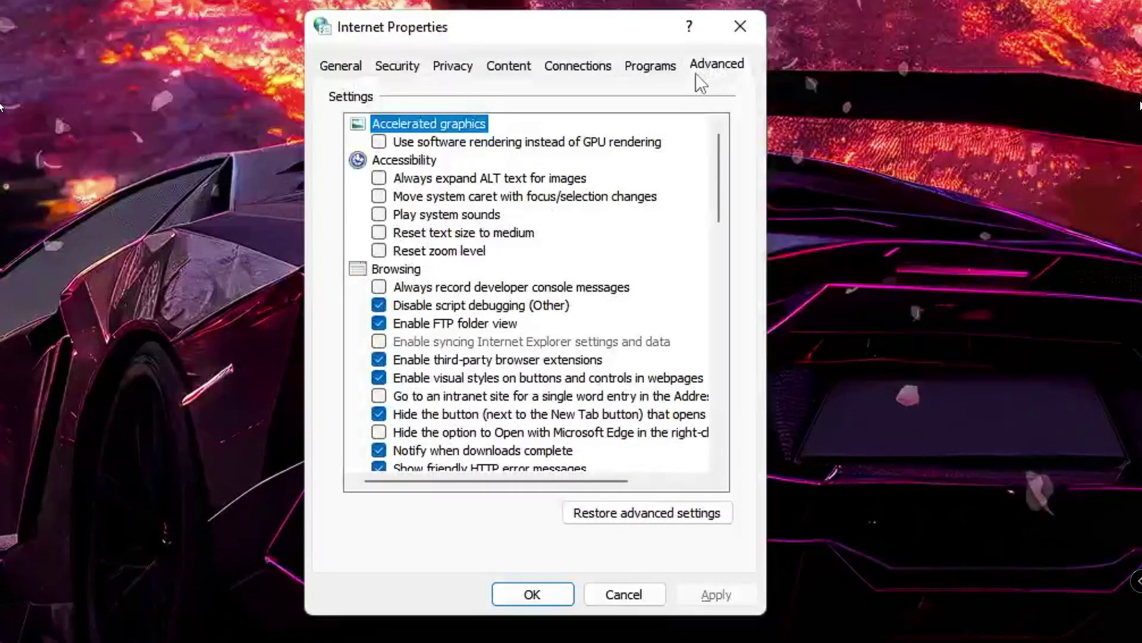
scroll(382, 339, down, 1)
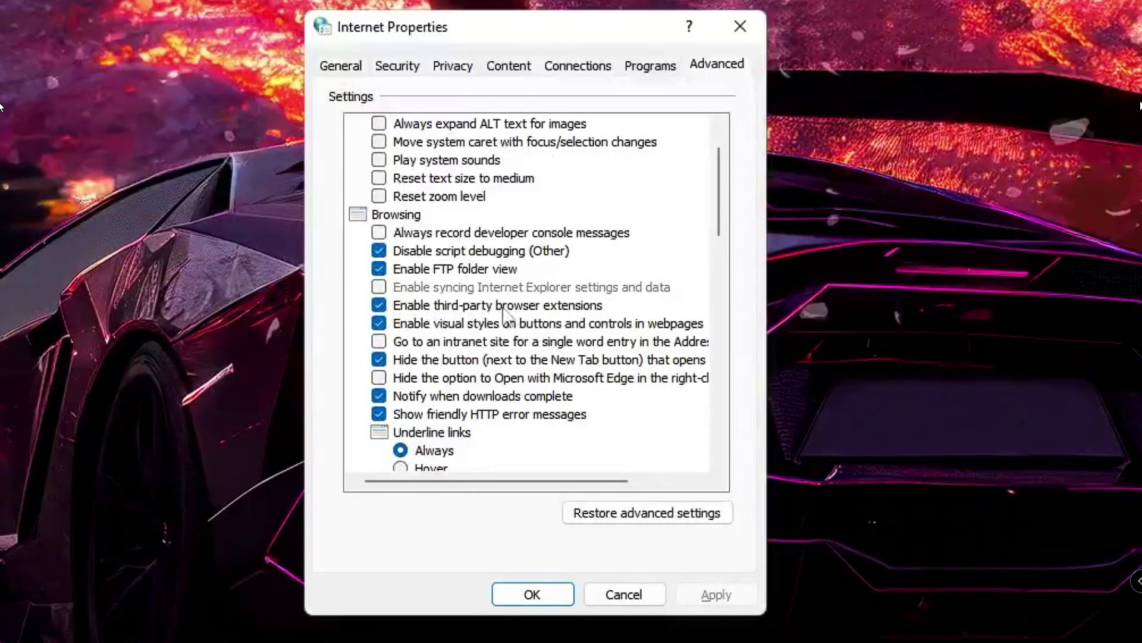
click(379, 305)
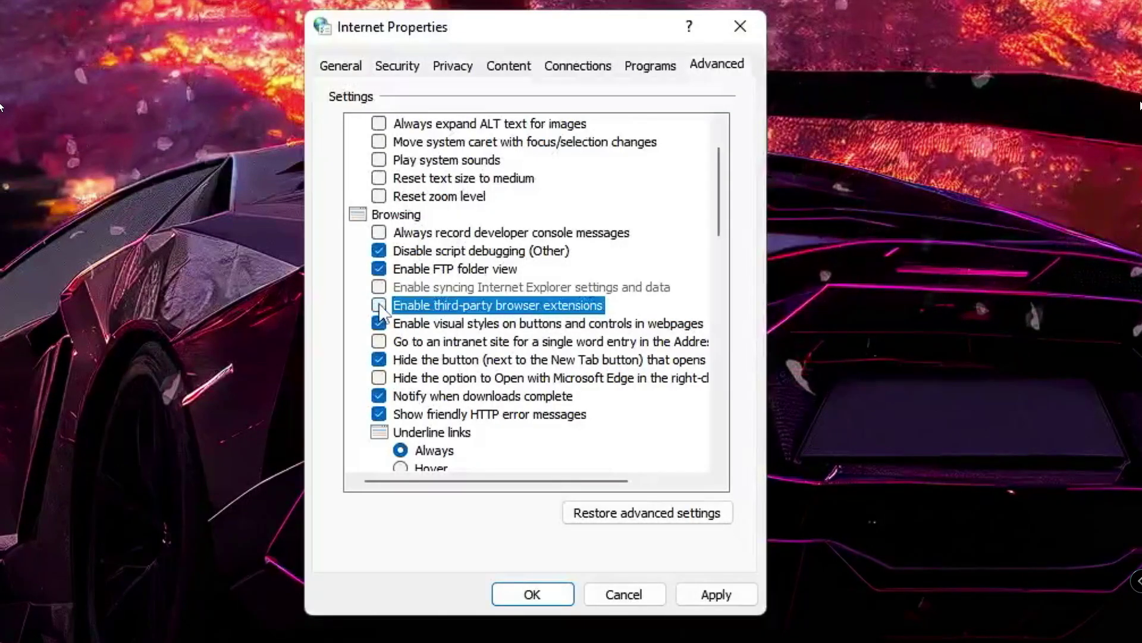
click(727, 601)
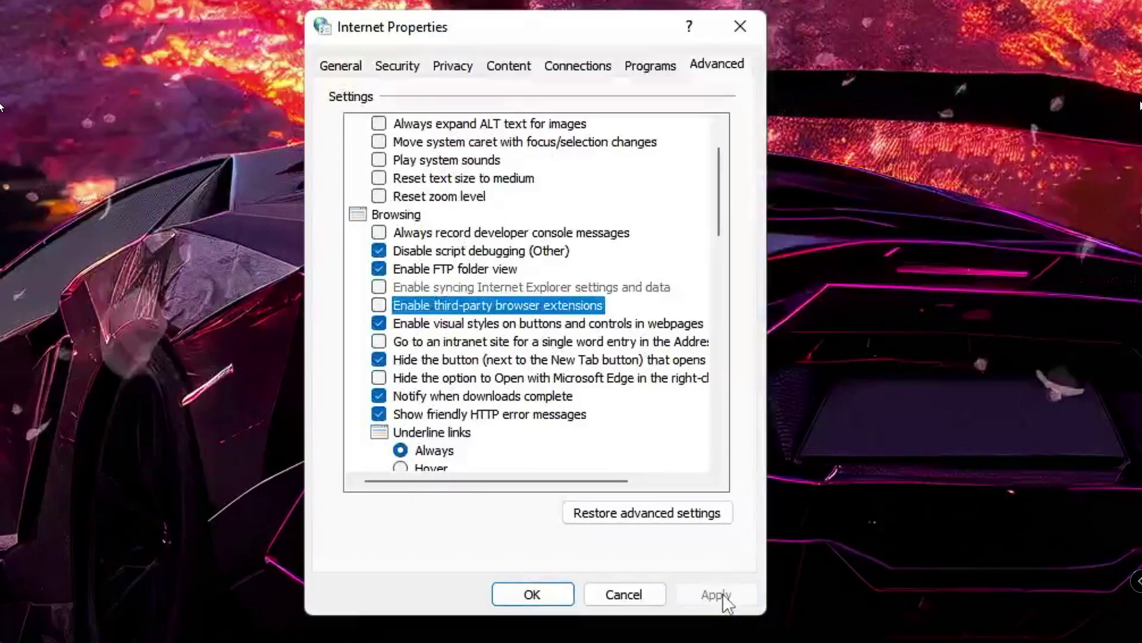
click(558, 598)
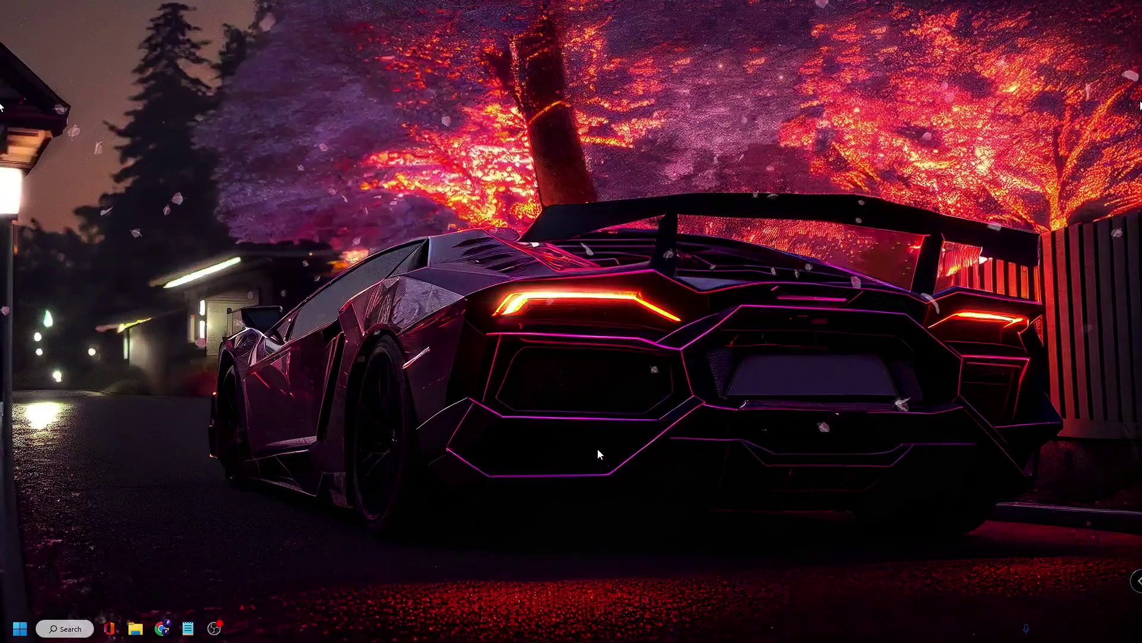
- In File Explorer, navigate to C:\Program Files (x86)\Microsoft
click(135, 629)
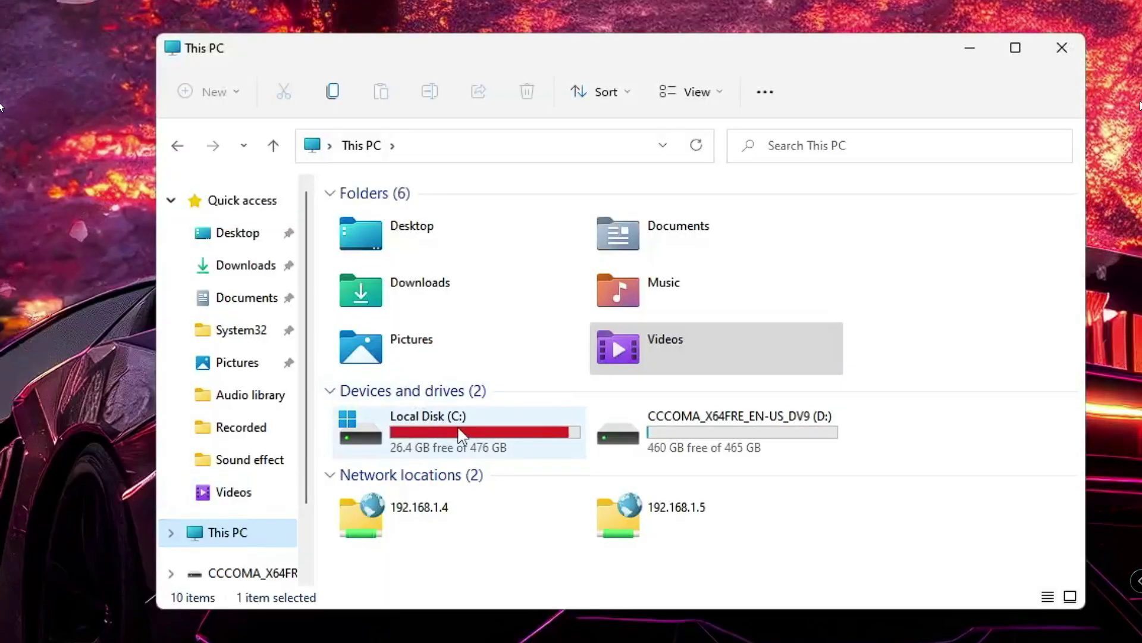
double_click(461, 436)
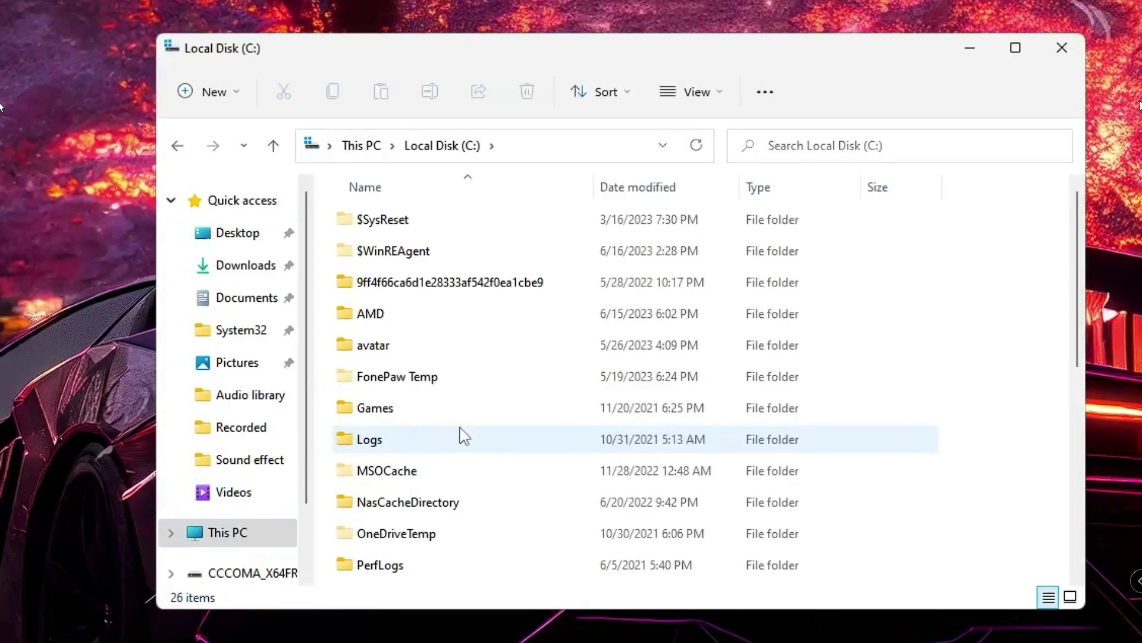
scroll(455, 425, down, 3)
click(451, 447)
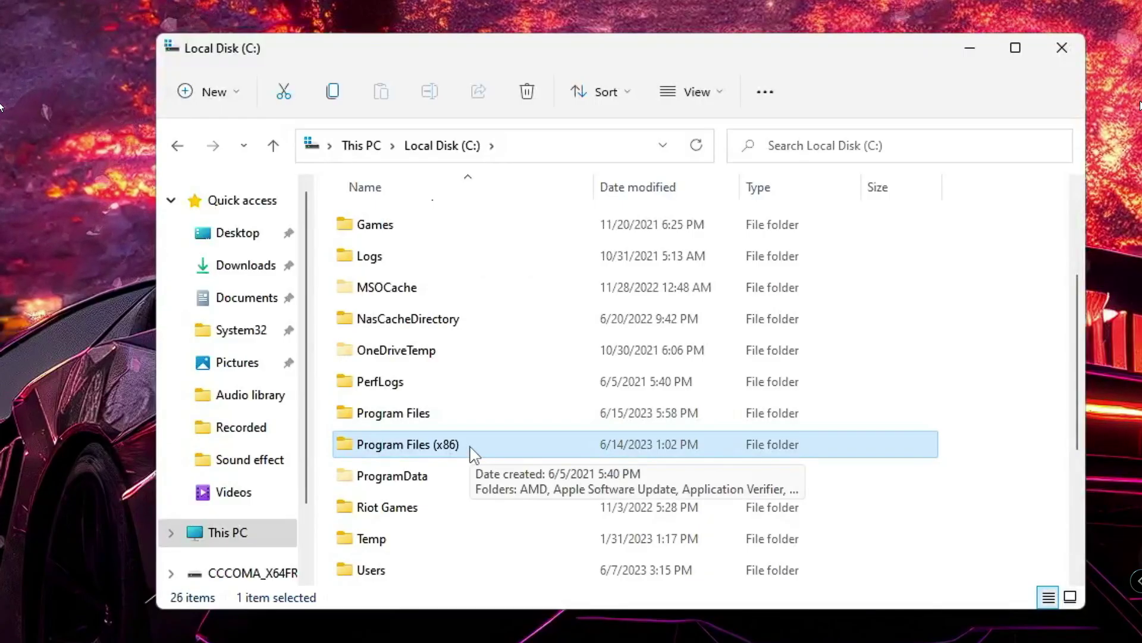
double_click(471, 449)
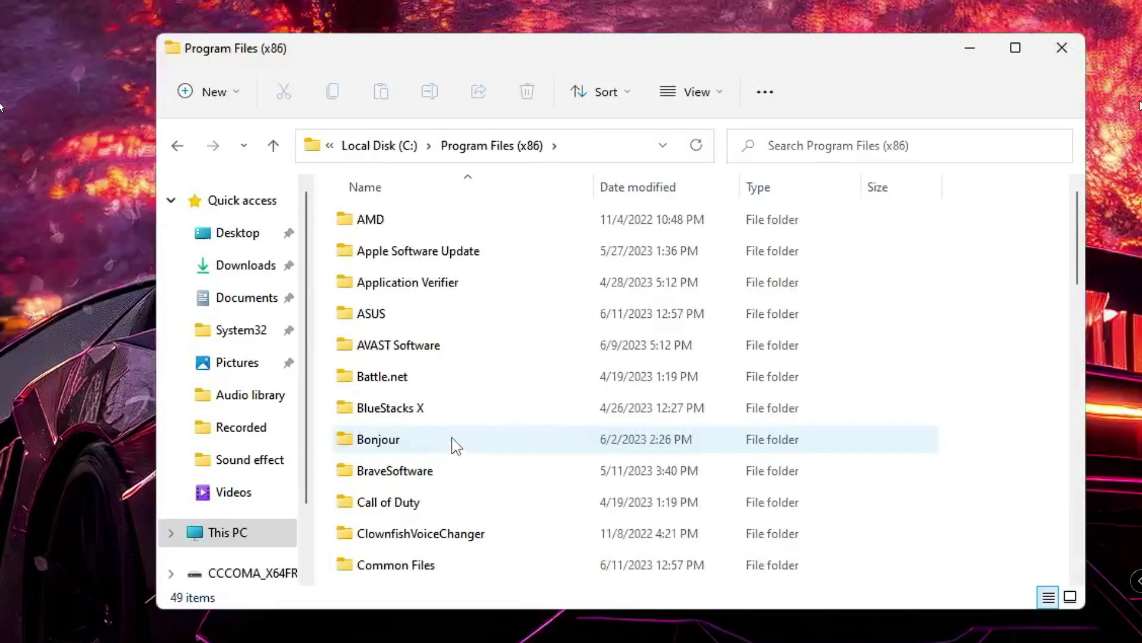
click(416, 379)
key(m)
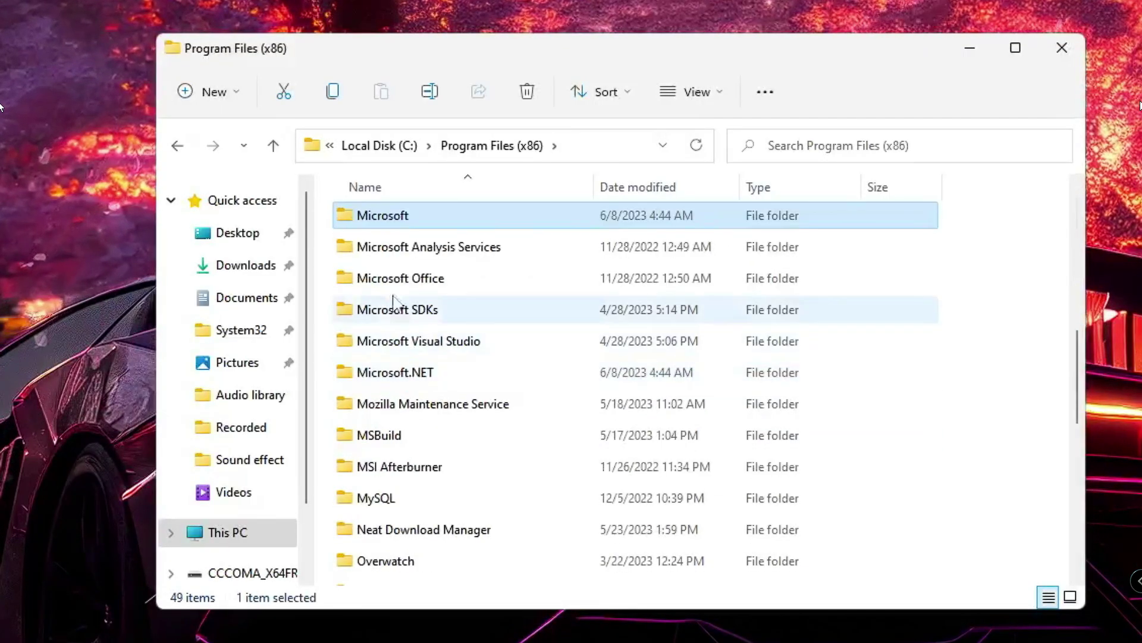
double_click(410, 220)
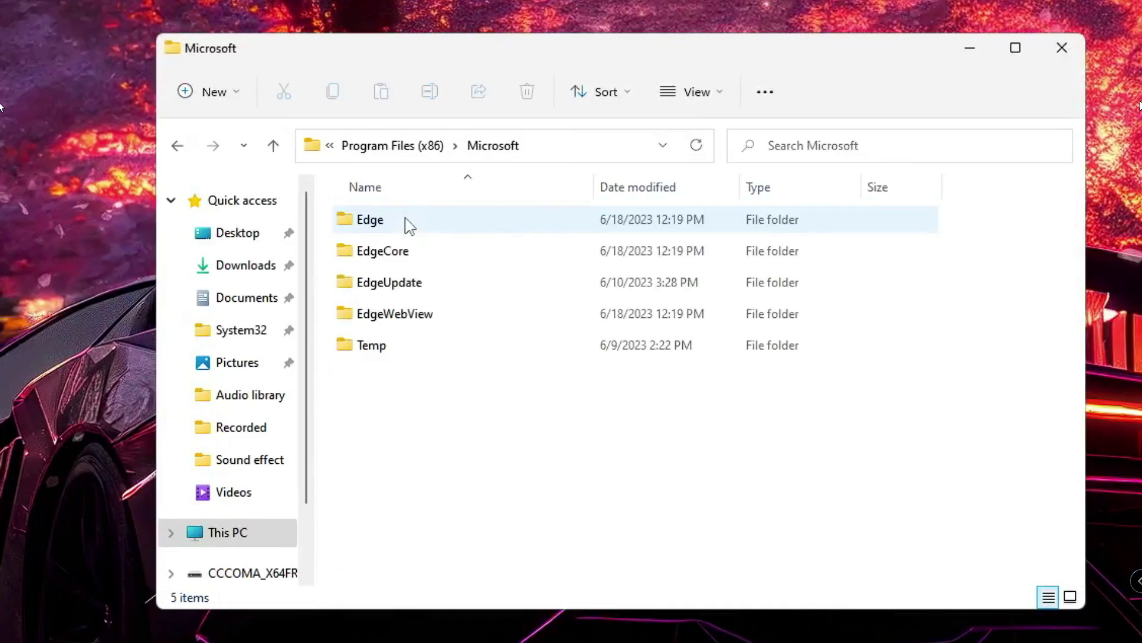
- Drill into Edge\Application\114.0.1823.51\BHO
click(387, 229)
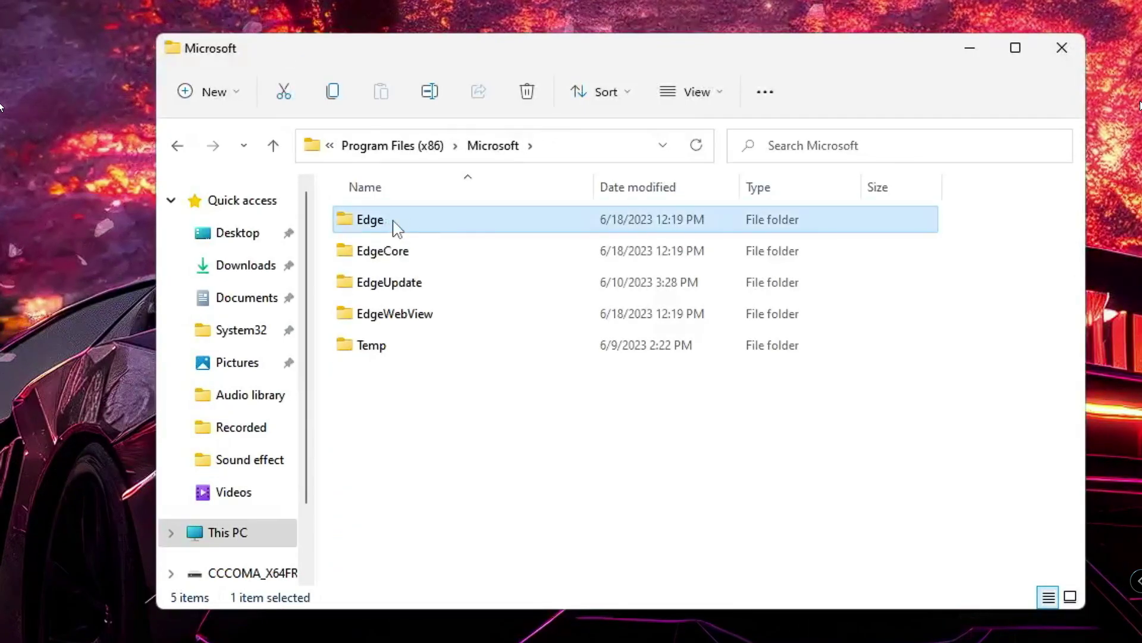
double_click(395, 228)
click(417, 229)
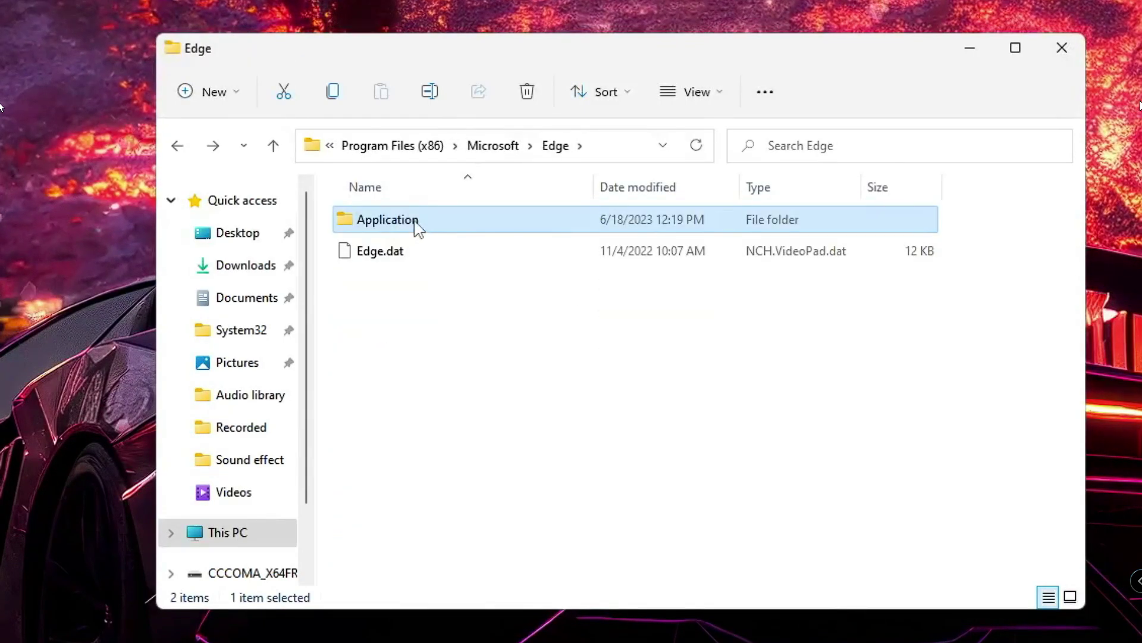
double_click(414, 230)
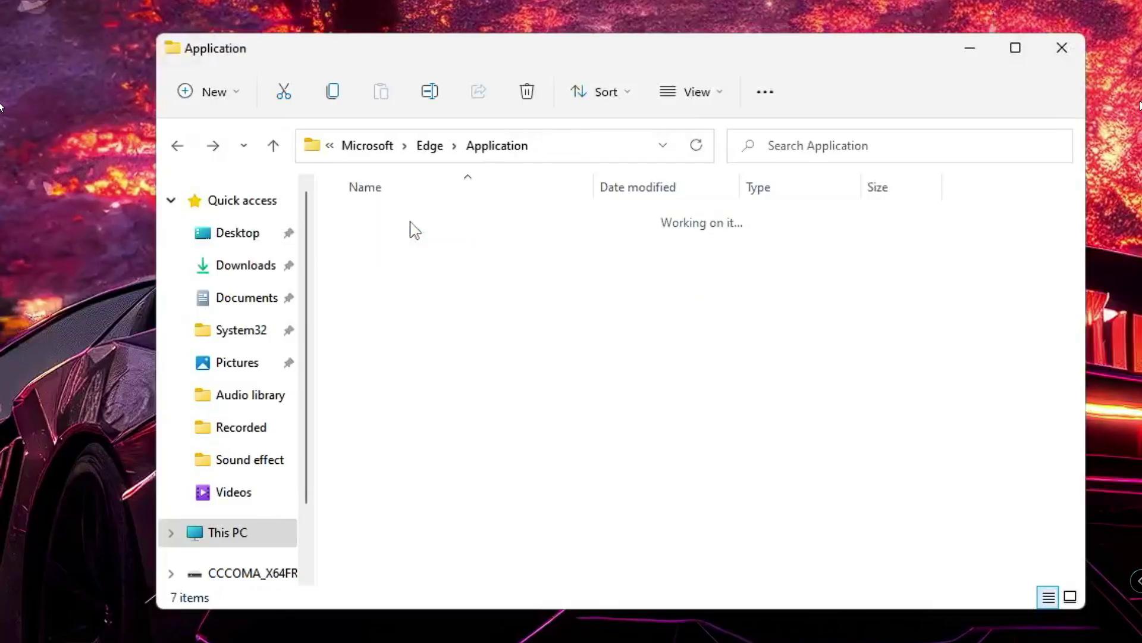
click(384, 234)
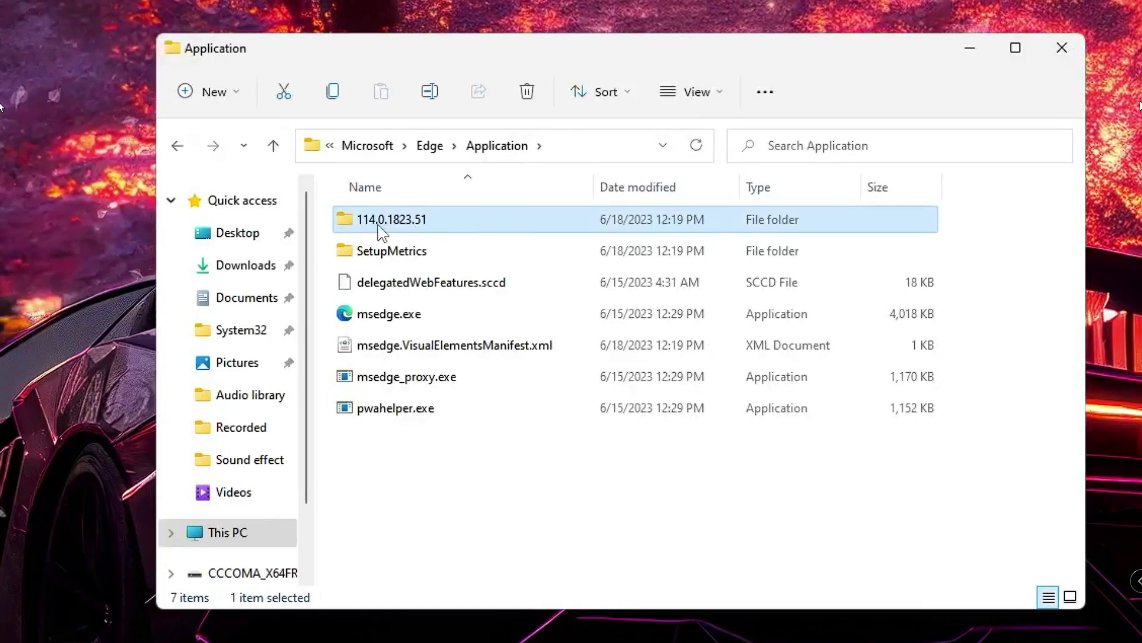
double_click(429, 224)
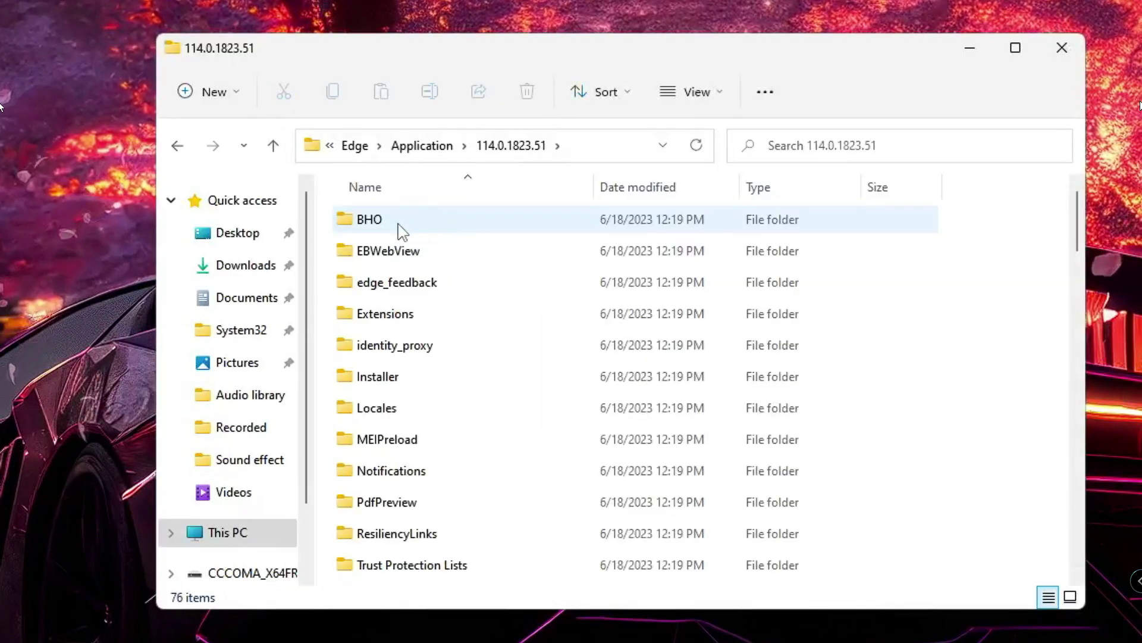
click(408, 225)
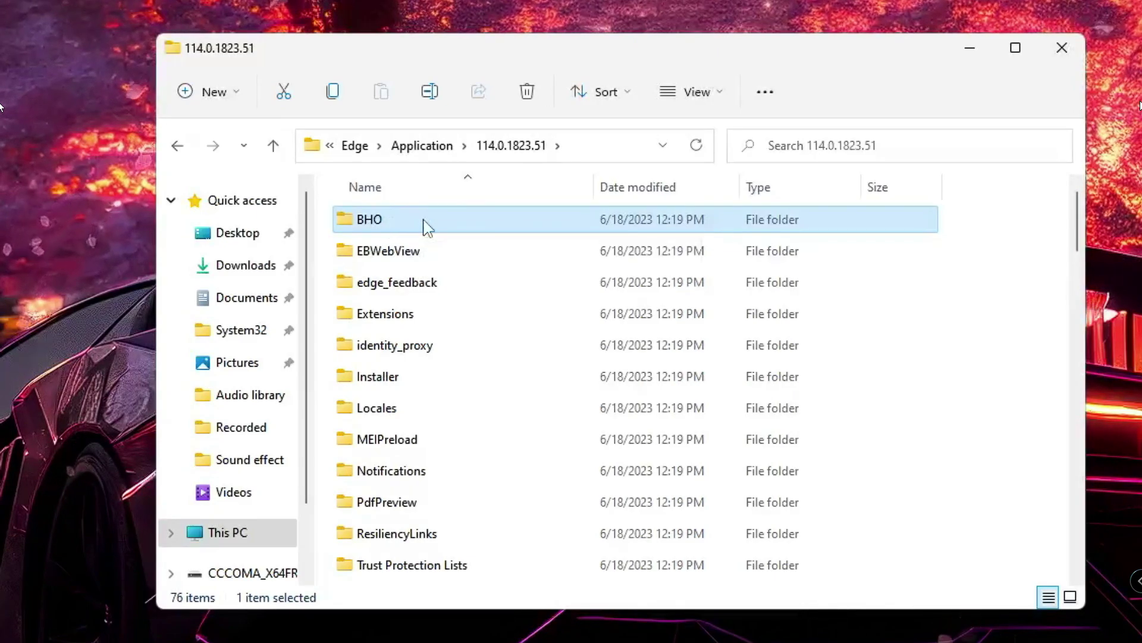
double_click(428, 226)
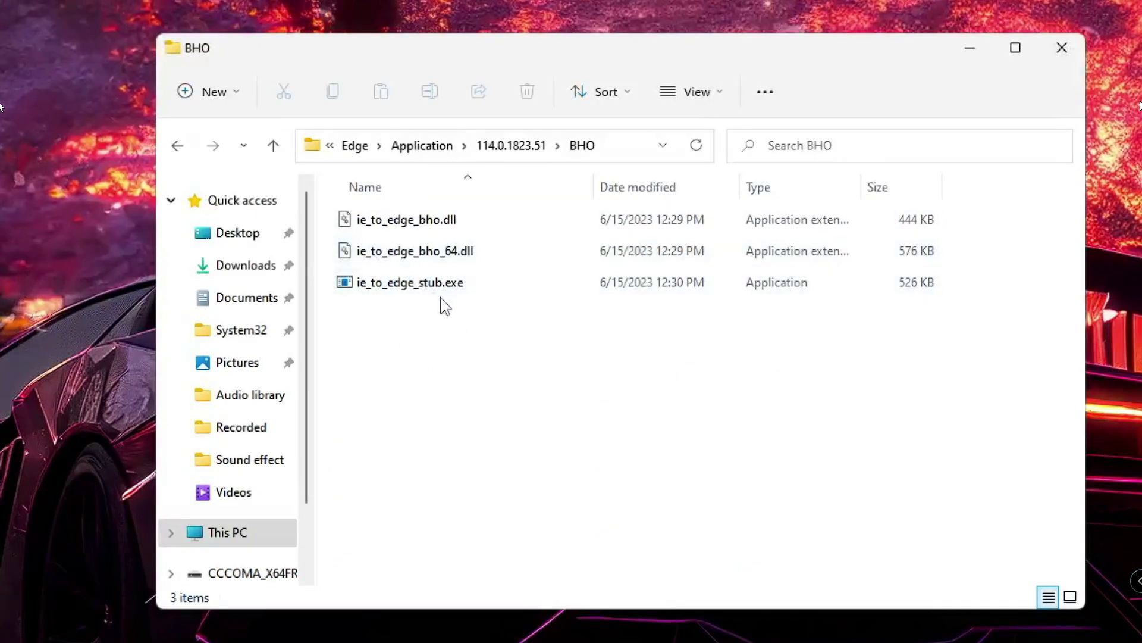
- Delete ie_to_edge_bho.dll, ie_to_edge_bho_64.dll and ie_to_edge_stub.exe, then close File Explorer
key(ctrl+a)
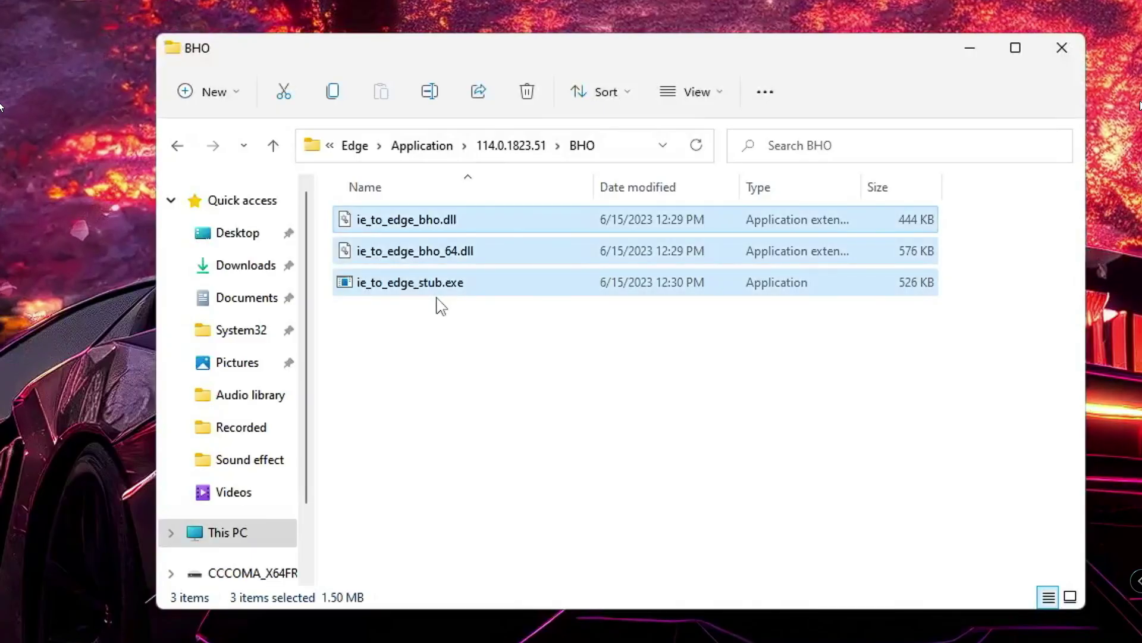
click(454, 347)
drag(451, 340, 405, 209)
right_click(408, 223)
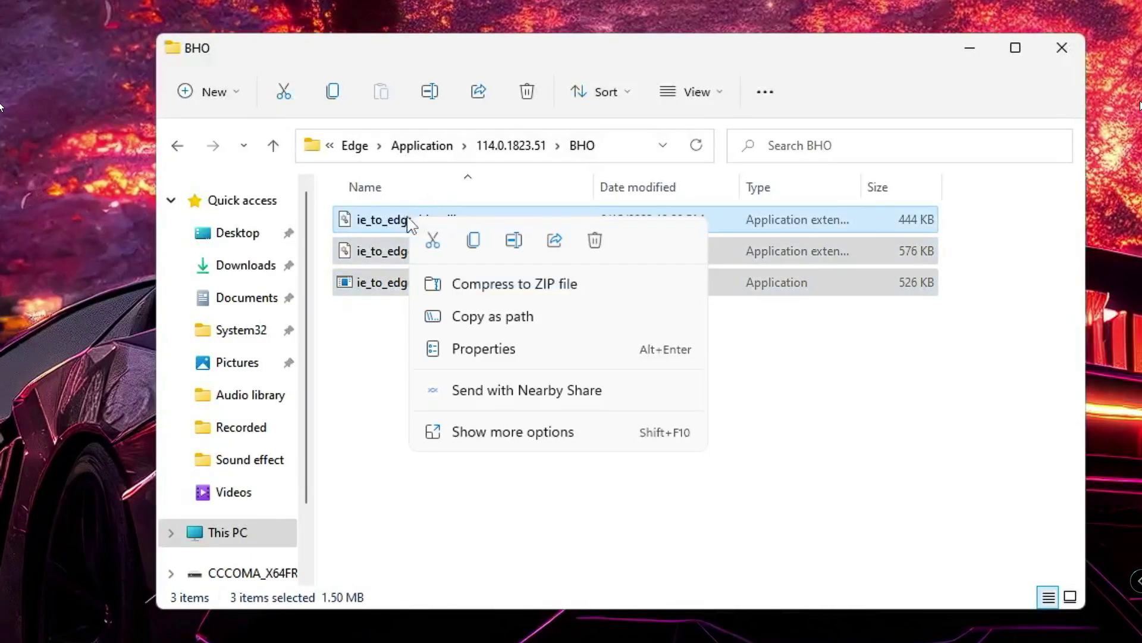
click(611, 244)
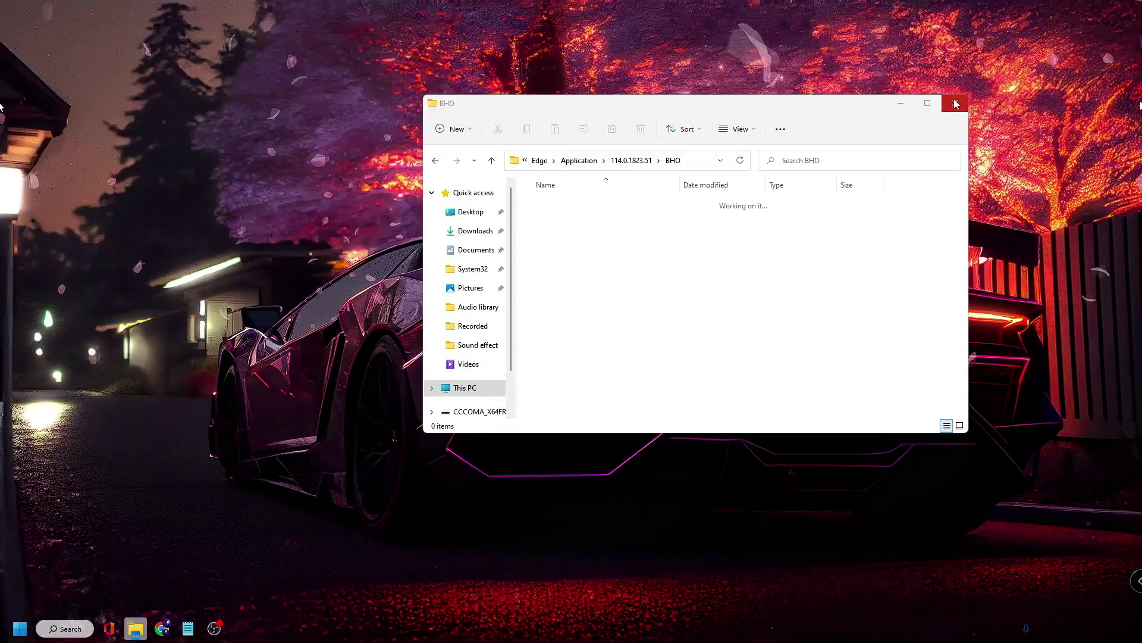
click(1057, 45)
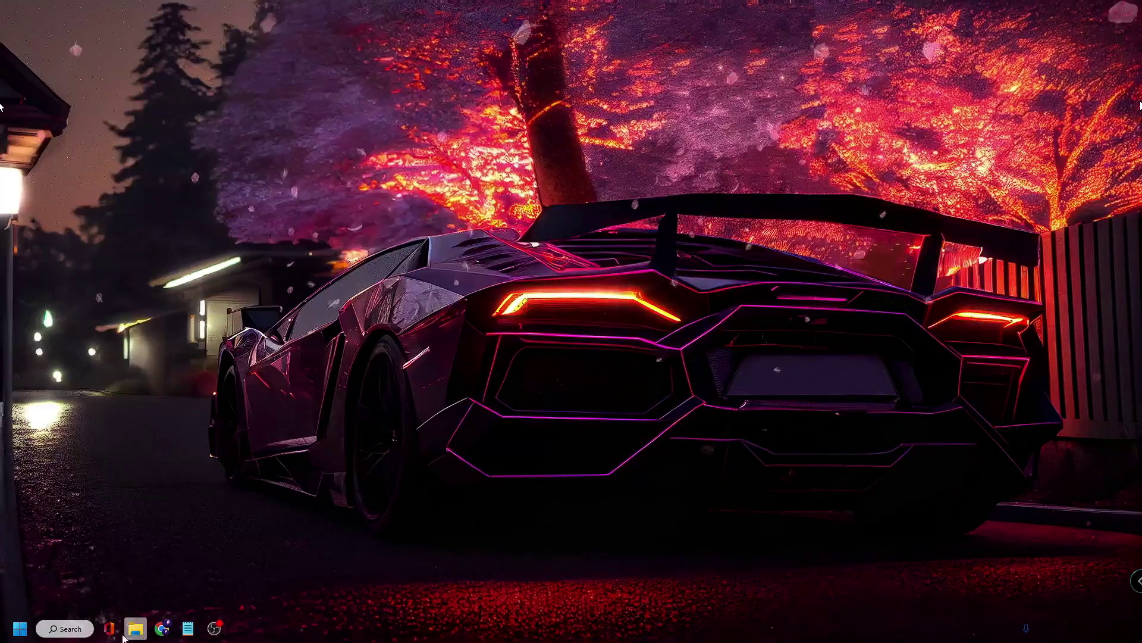
- Start Microsoft Edge by searching 'edge' and go to its Settings page
click(81, 632)
text(edge)
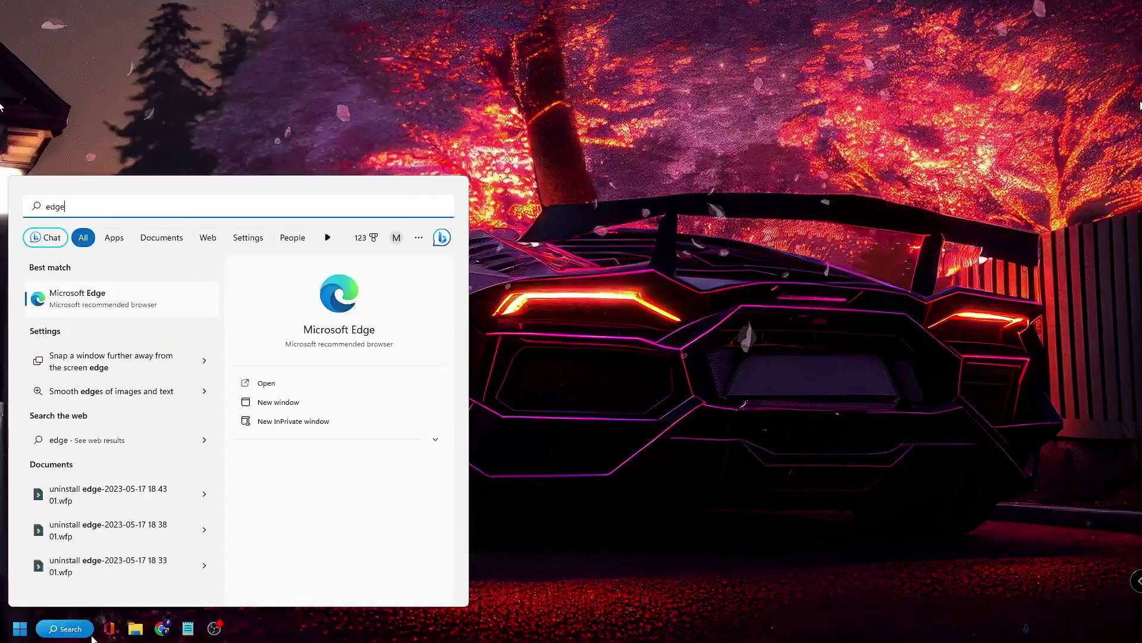
key(Return)
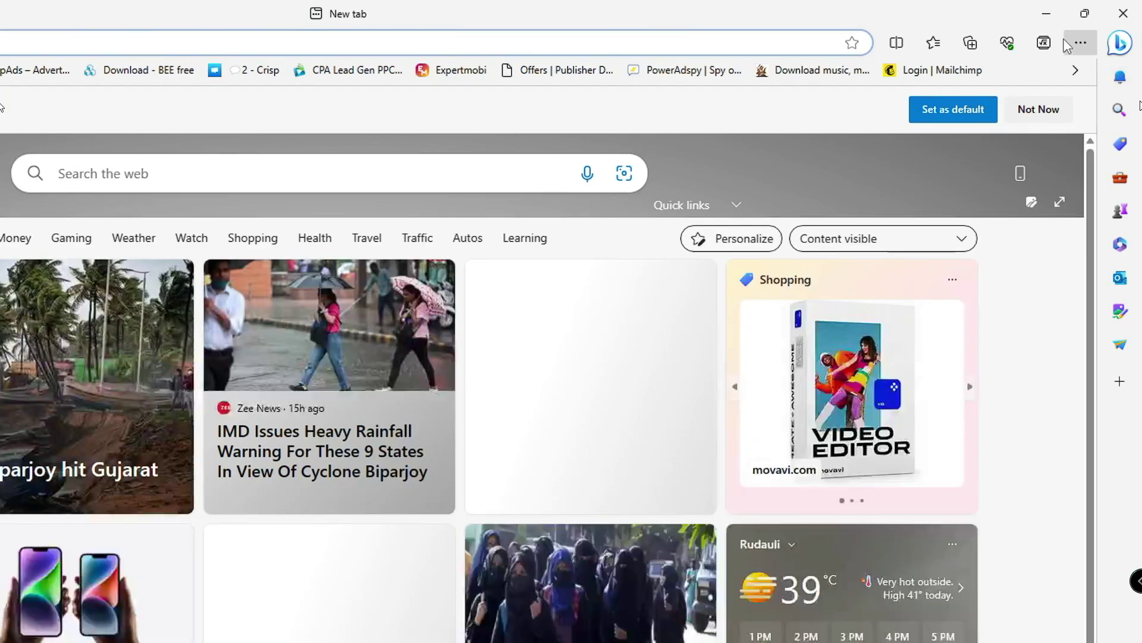
click(1099, 30)
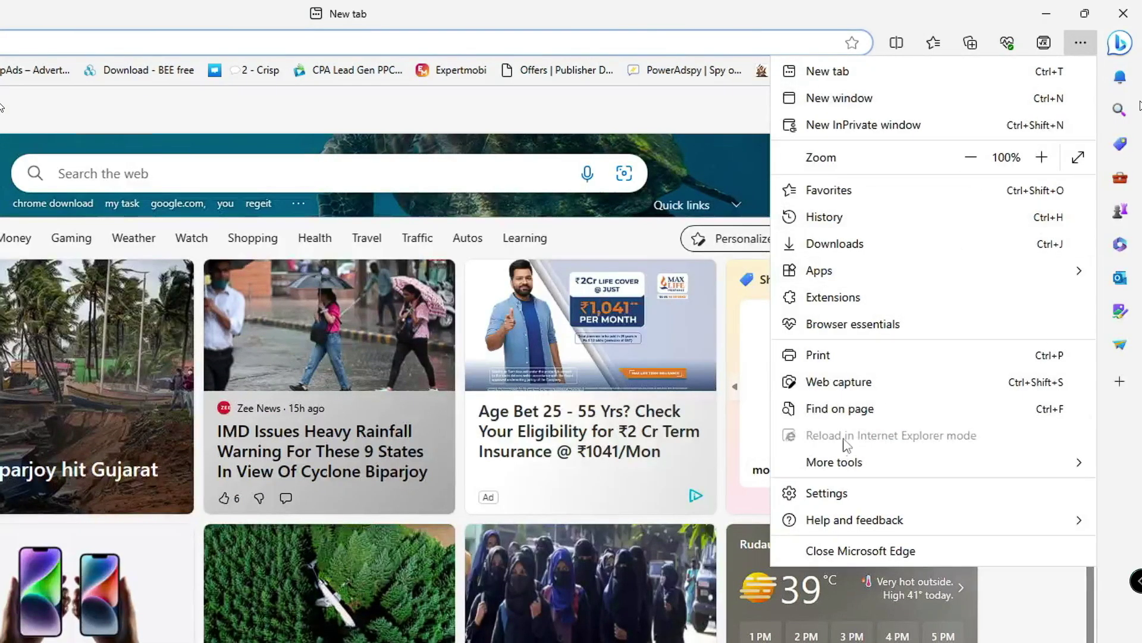
click(839, 492)
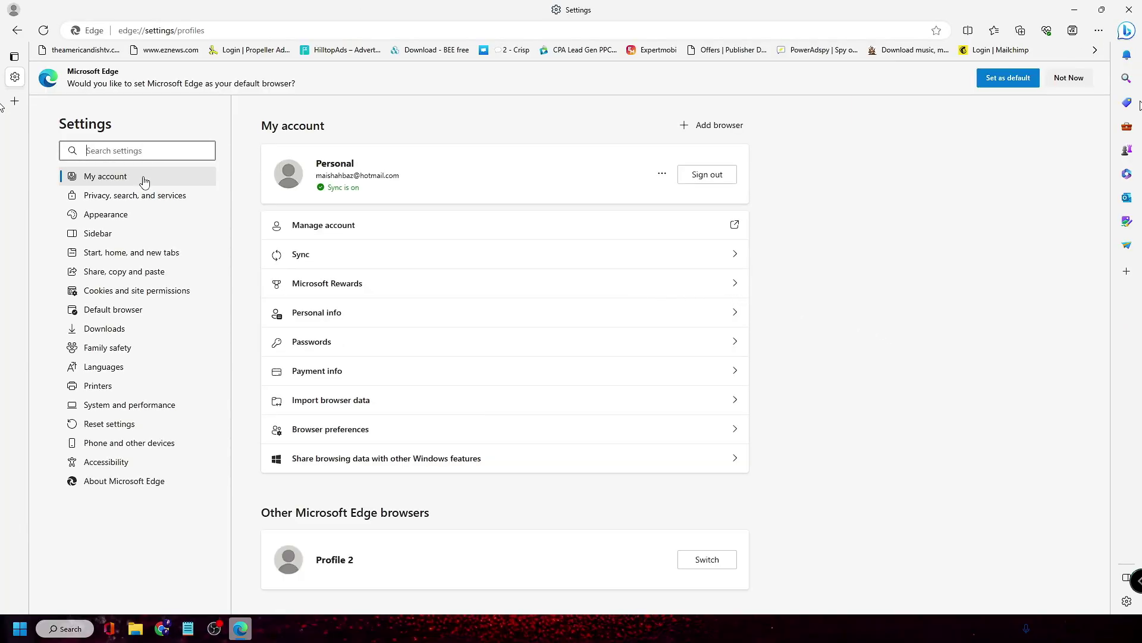
- Go to the Default browser page in Edge Settings
click(134, 317)
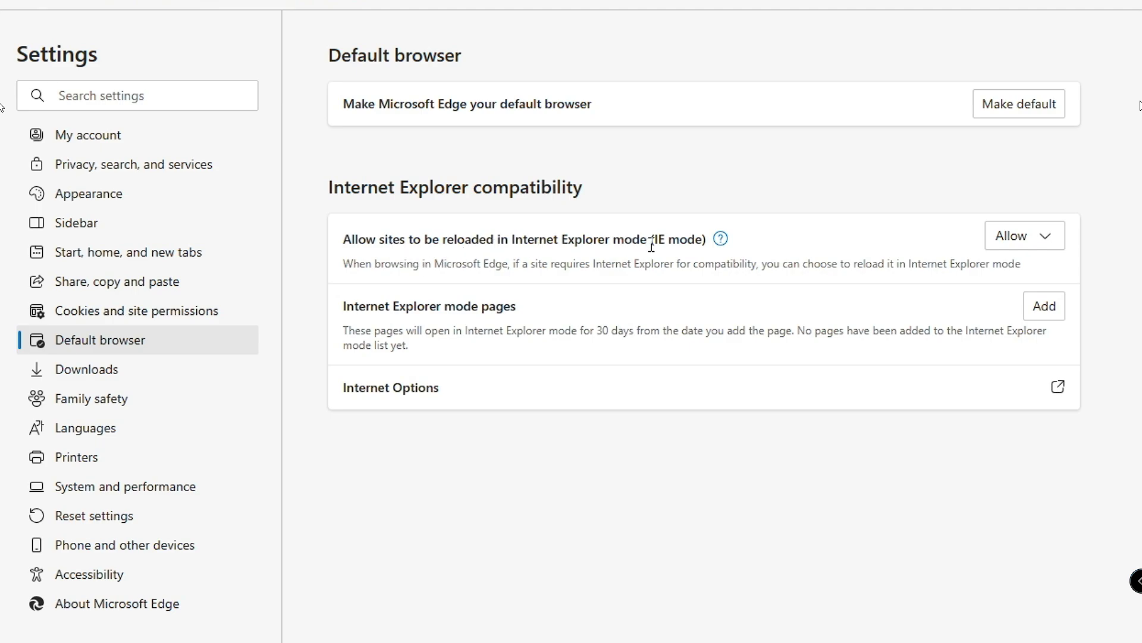
- Set 'Allow sites to be reloaded in Internet Explorer mode' to Allow
click(1049, 238)
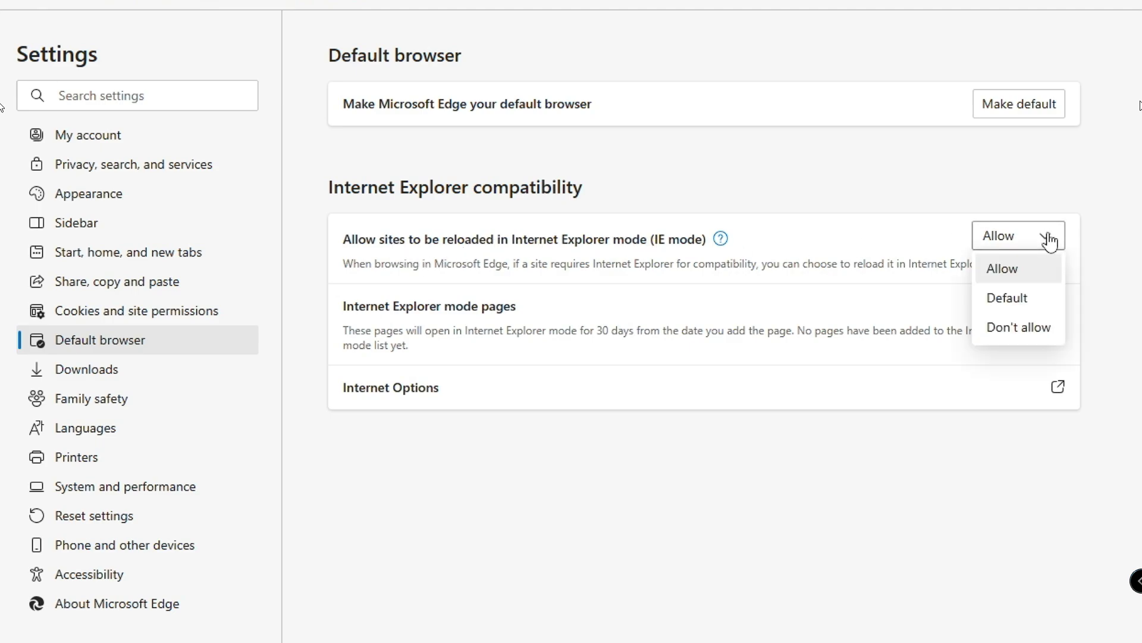
click(1022, 276)
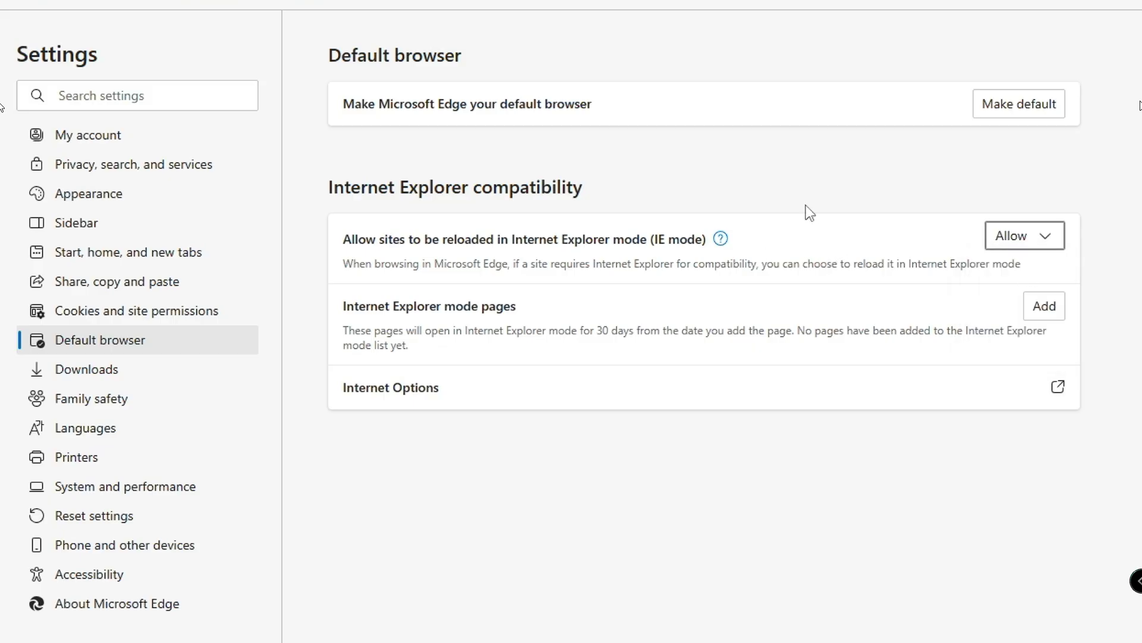